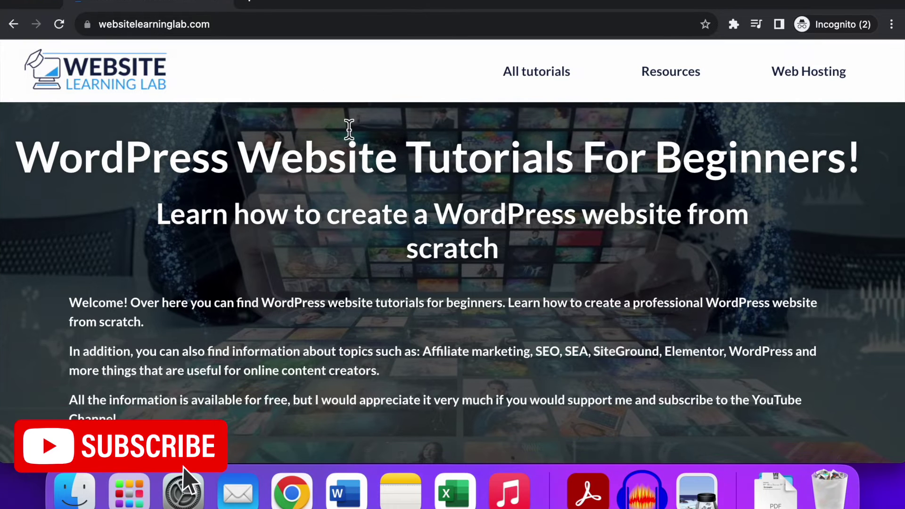
# - Scroll the Website Learning Lab homepage to Popular Tutorials, then switch to the YouTube channel's Videos tab
pyautogui.scroll(-1, 289, 61)
pyautogui.click(244, 24)
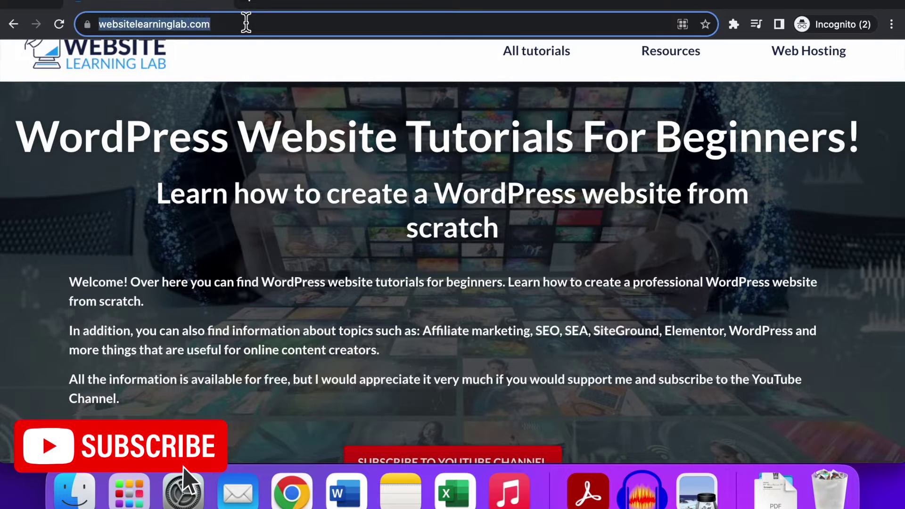
pyautogui.click(250, 81)
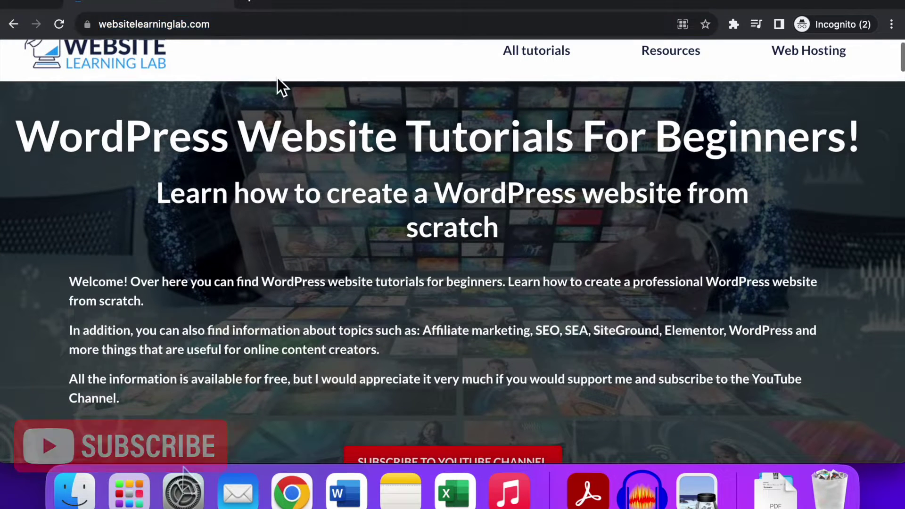
pyautogui.scroll(-1, 277, 77)
pyautogui.scroll(-2, 278, 77)
pyautogui.scroll(-15, 537, 123)
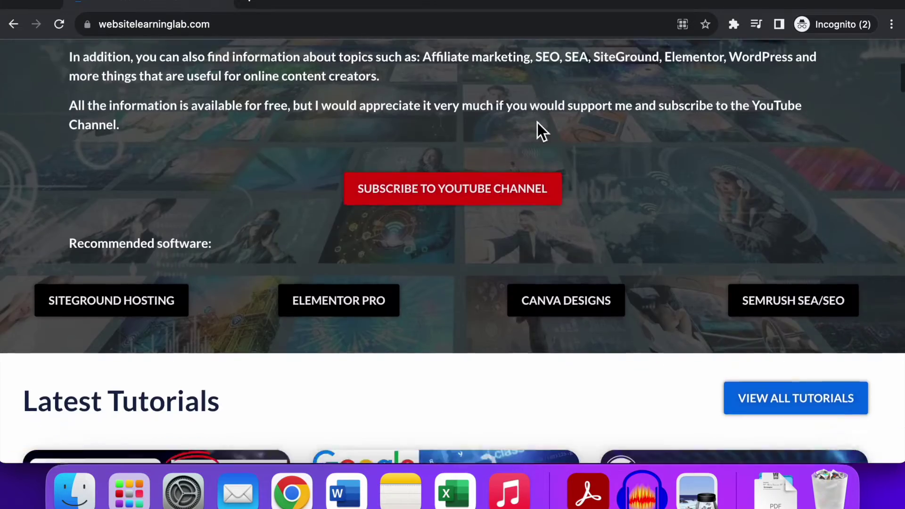
pyautogui.scroll(-7, 540, 132)
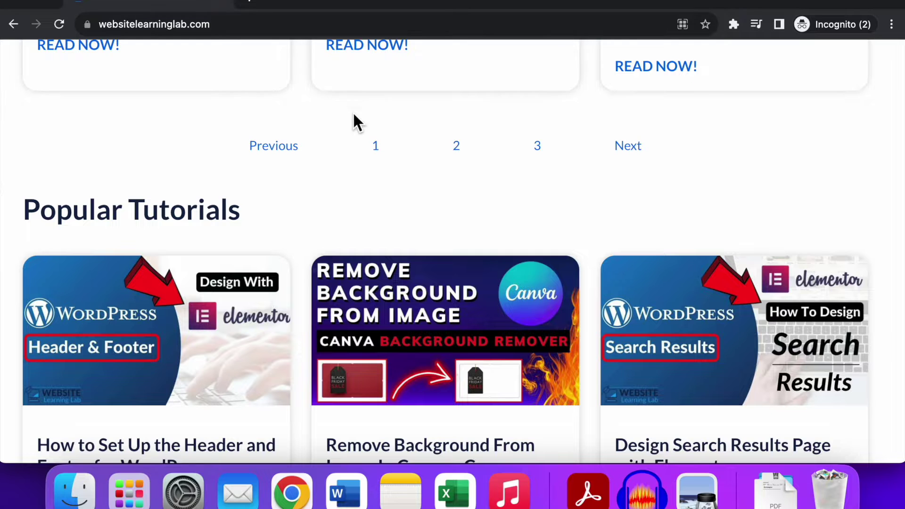
pyautogui.scroll(-4, 425, 153)
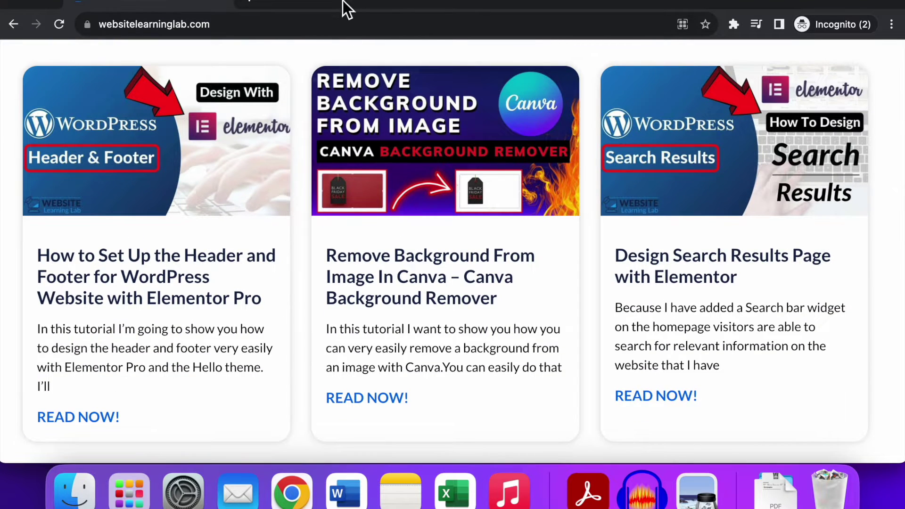
pyautogui.scroll(-1, 376, 165)
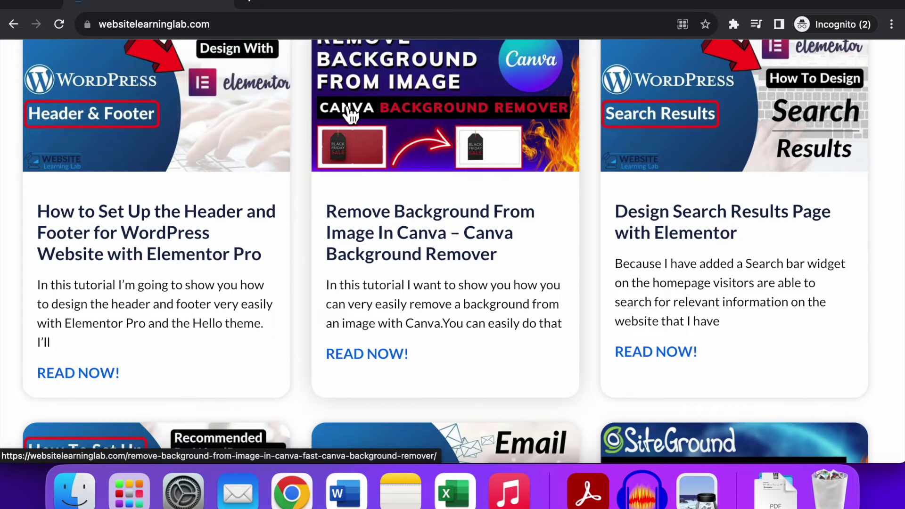
pyautogui.hotkey('ctrl', 'Left')
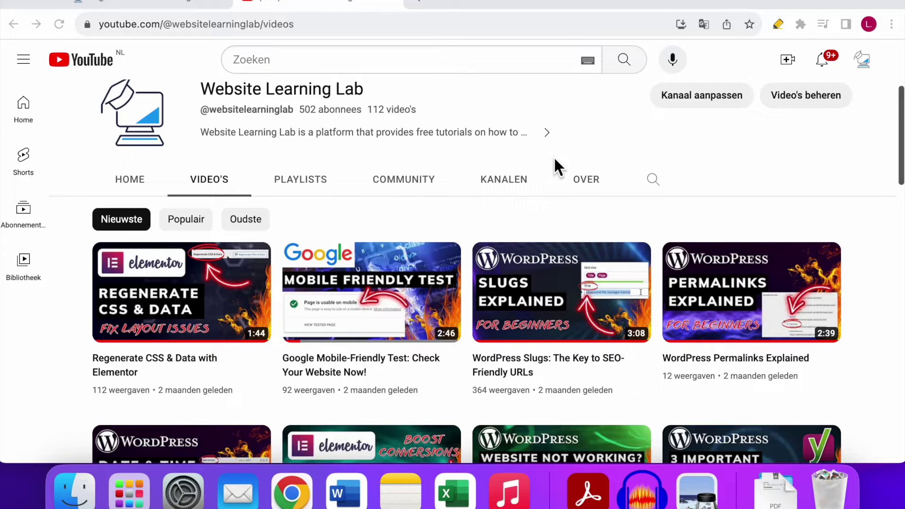
# - Switch from the YouTube channel to the WordPress admin Pages list tab
pyautogui.scroll(1, 694, 143)
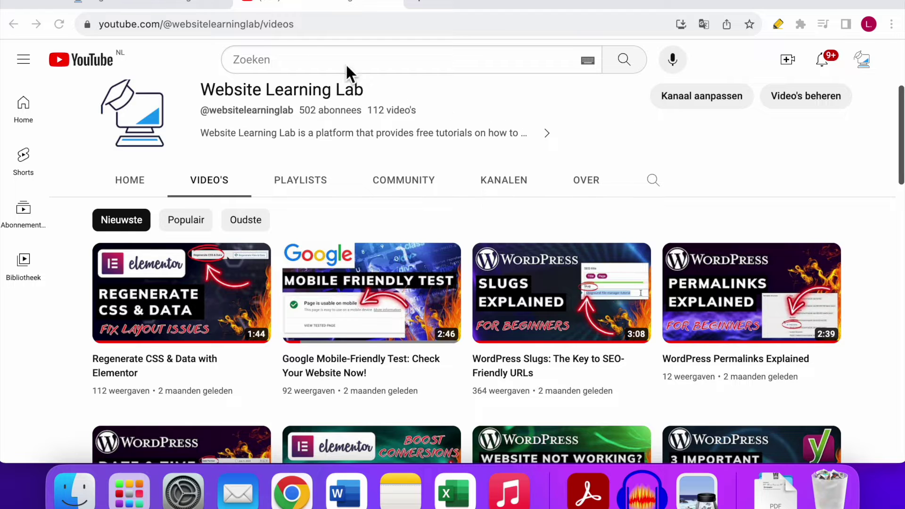
pyautogui.click(156, 6)
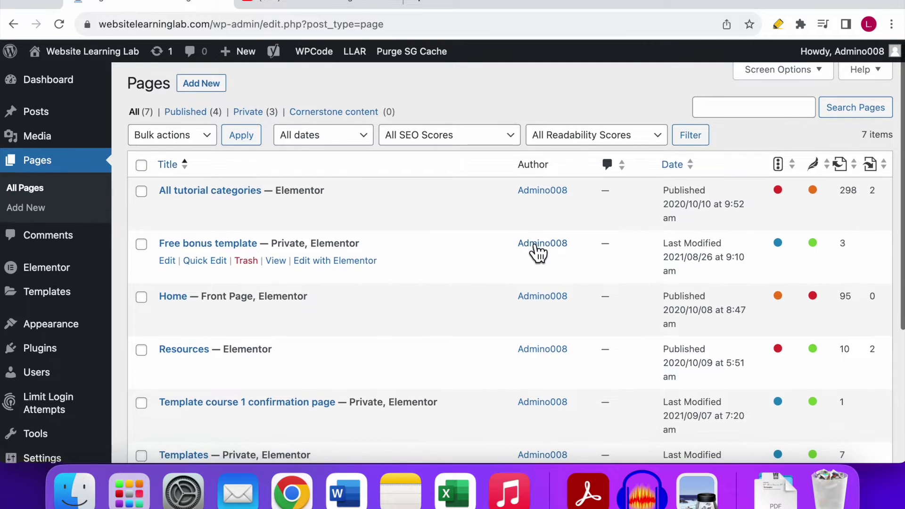
# - Tick the Free bonus template page's checkbox in the Pages list
pyautogui.scroll(-4, 534, 245)
pyautogui.scroll(-2, 533, 259)
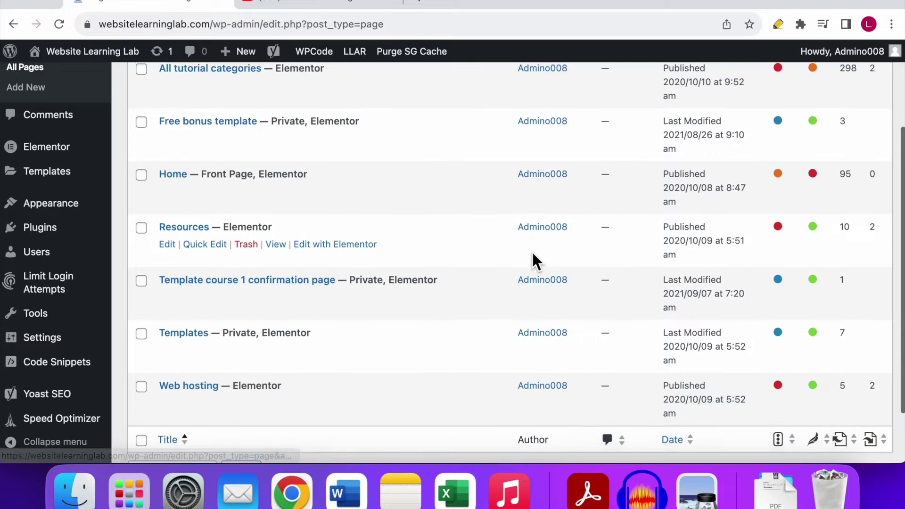
pyautogui.scroll(3, 429, 281)
pyautogui.scroll(2, 227, 204)
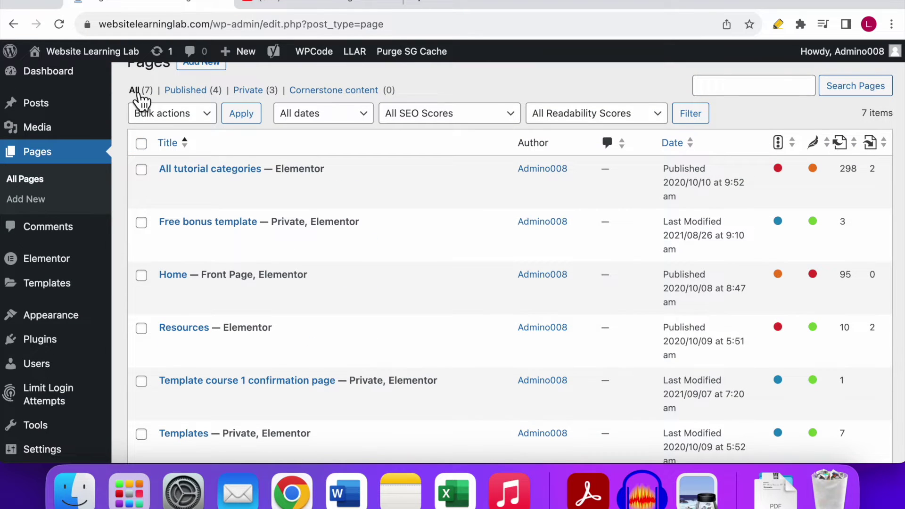
pyautogui.moveTo(183, 236)
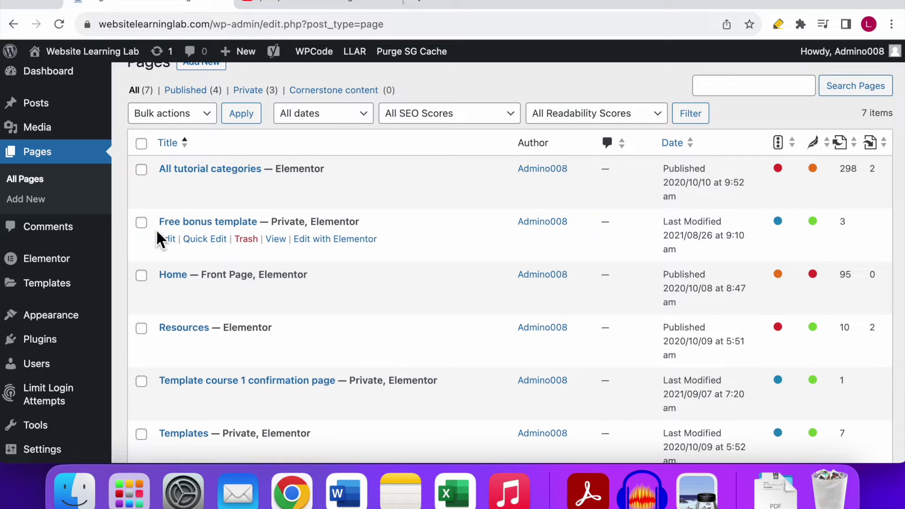
pyautogui.click(141, 223)
# - Also tick Template course 1 confirmation page and Templates
pyautogui.scroll(-1, 144, 263)
pyautogui.scroll(-3, 144, 262)
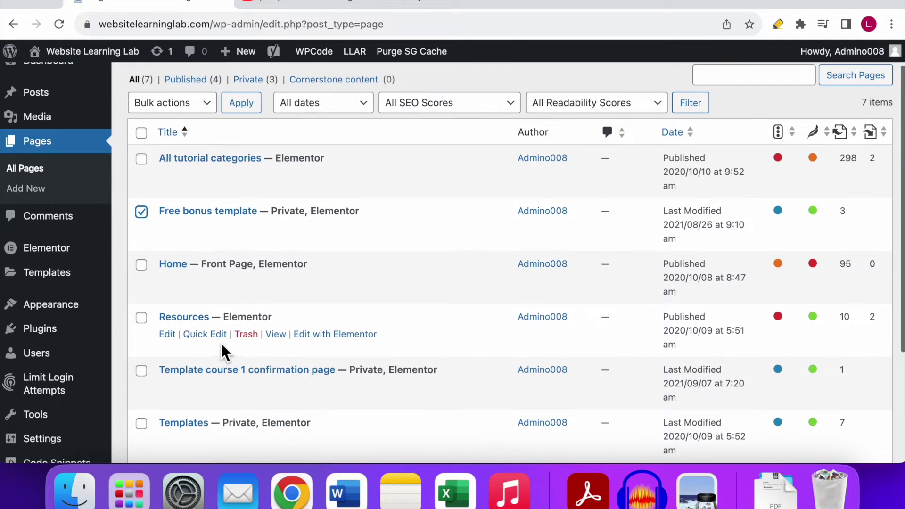
pyautogui.click(141, 349)
pyautogui.scroll(-1, 152, 368)
pyautogui.scroll(-2, 151, 368)
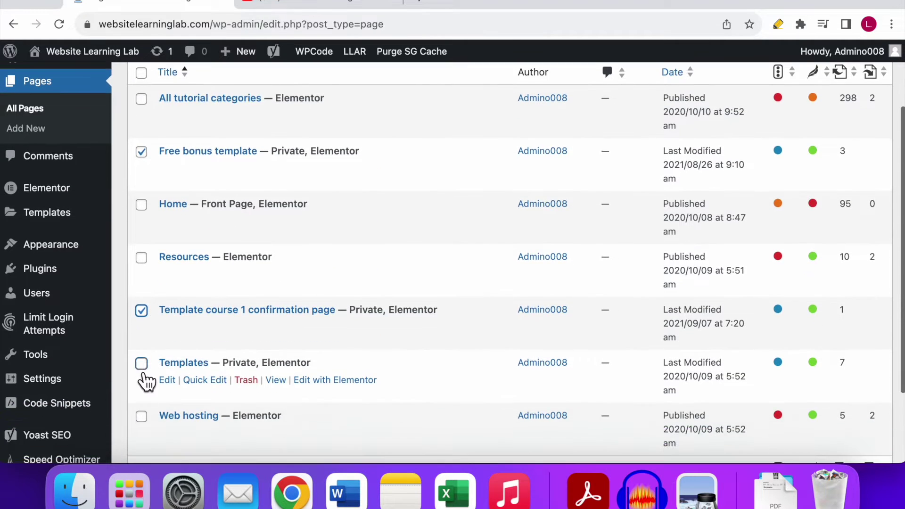
pyautogui.click(142, 364)
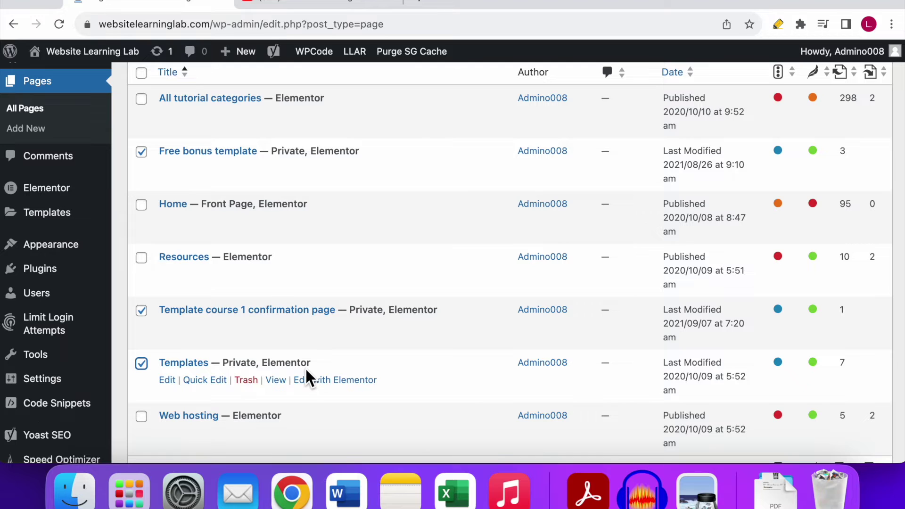
# - Review the Pages list, then check the live site in the maximized incognito window and return
pyautogui.moveTo(283, 339)
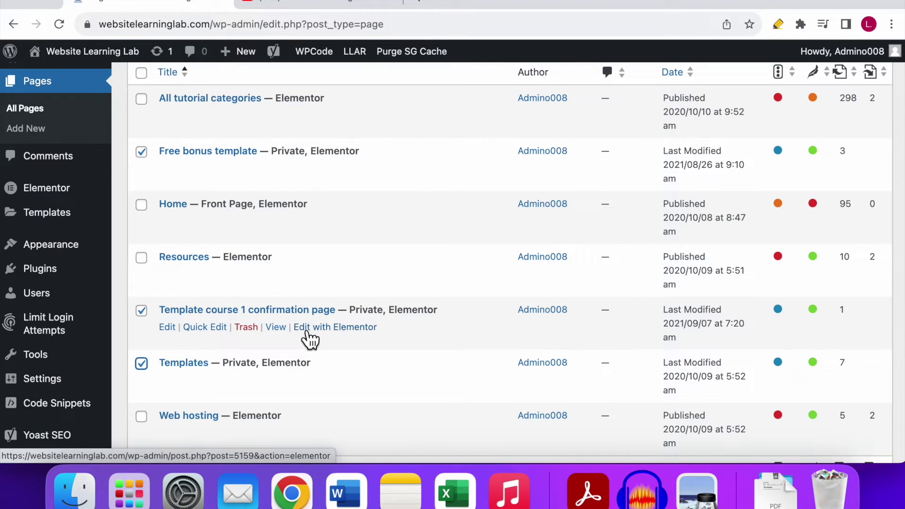
pyautogui.scroll(1, 247, 318)
pyautogui.scroll(3, 224, 286)
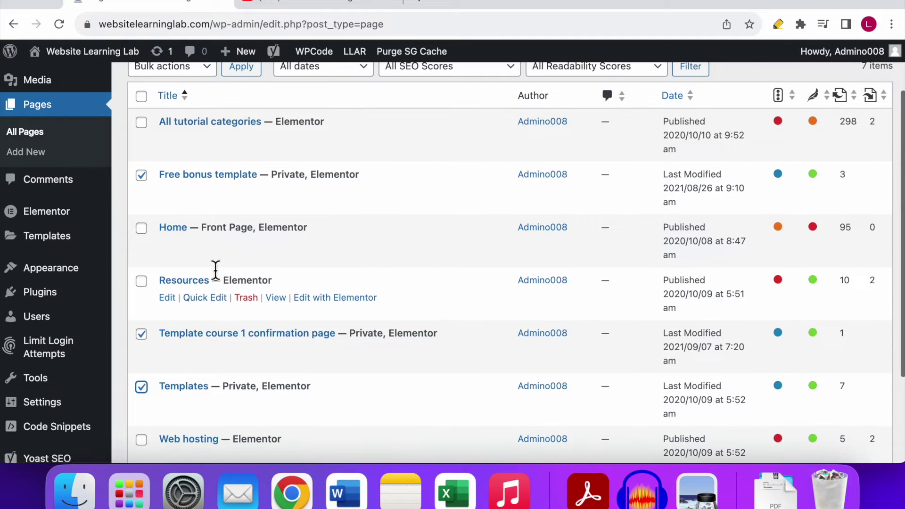
pyautogui.scroll(1, 217, 166)
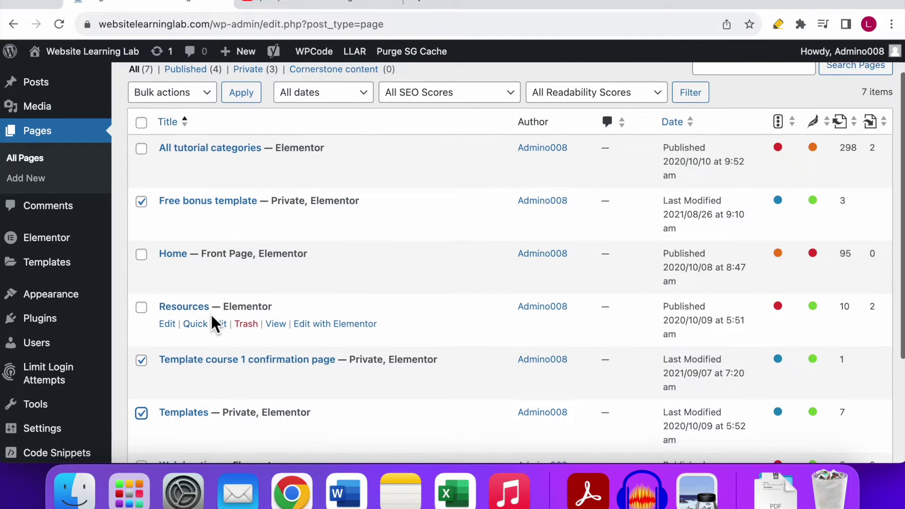
pyautogui.scroll(-4, 189, 321)
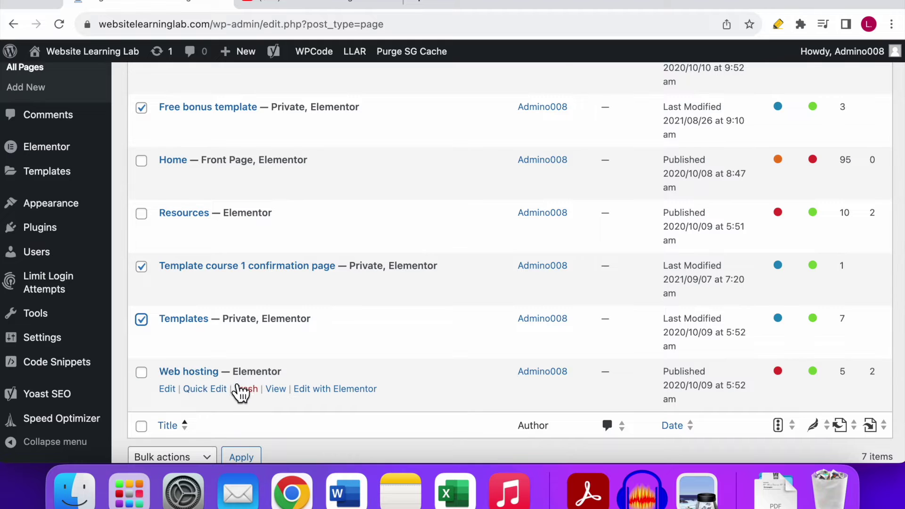
pyautogui.scroll(4, 240, 392)
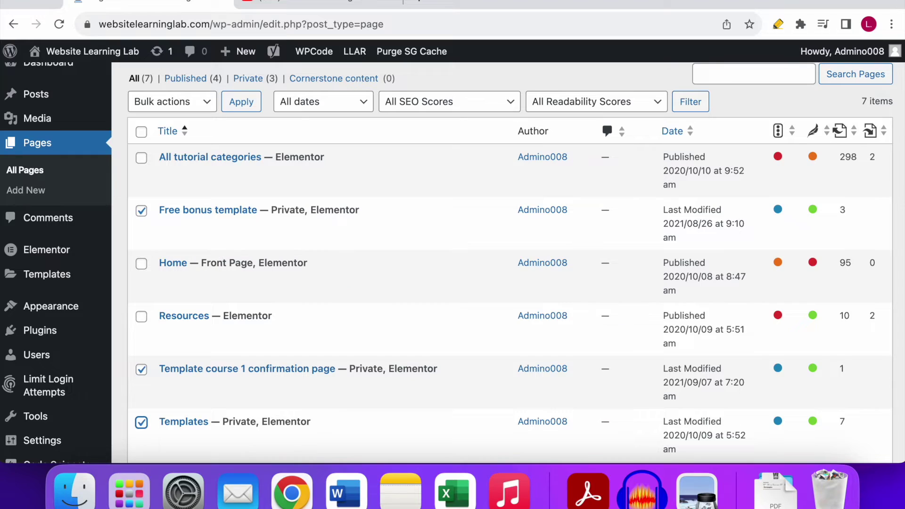
pyautogui.press('super+grave')
pyautogui.doubleClick(483, 18)
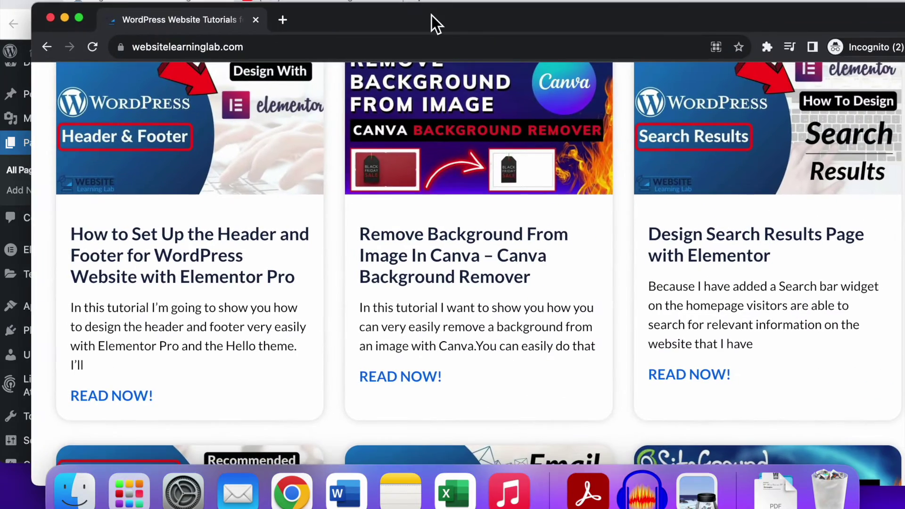
pyautogui.scroll(15, 463, 191)
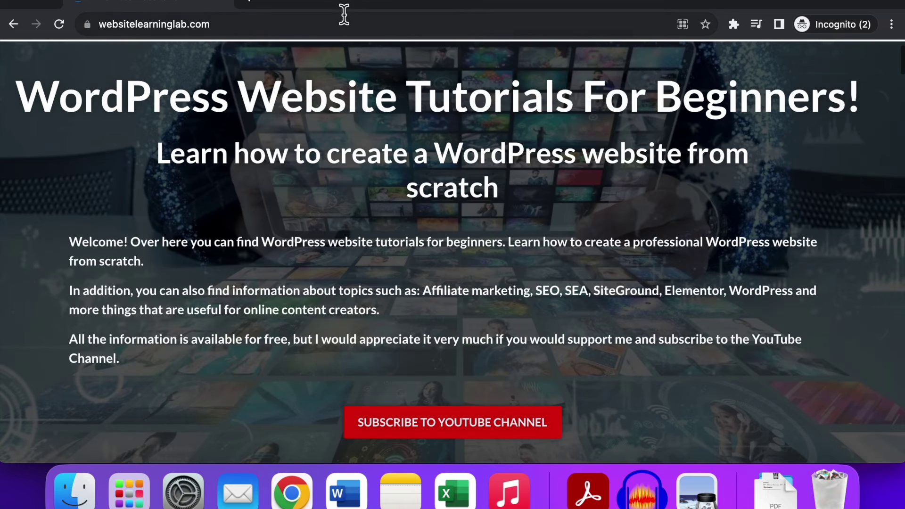
pyautogui.press('super+grave')
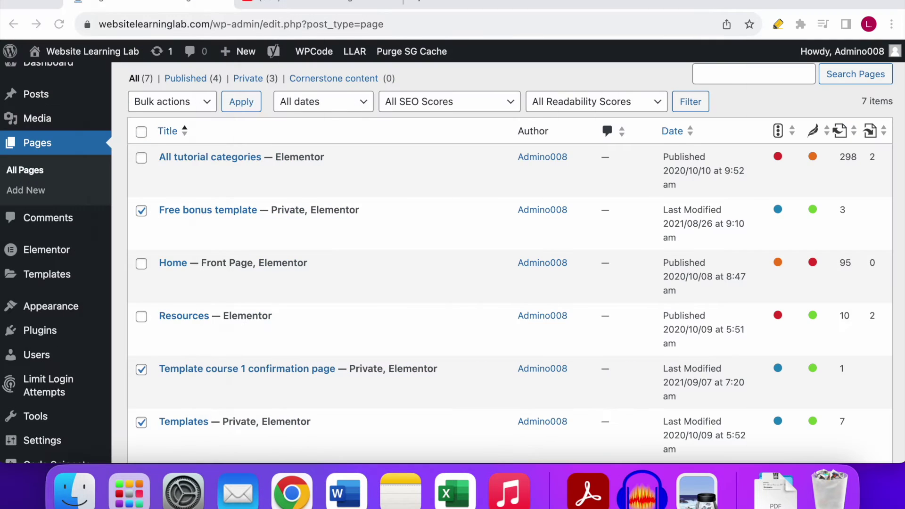
# - Scroll through the Pages list, then go to Settings > Reading from the admin sidebar
pyautogui.scroll(1, 207, 302)
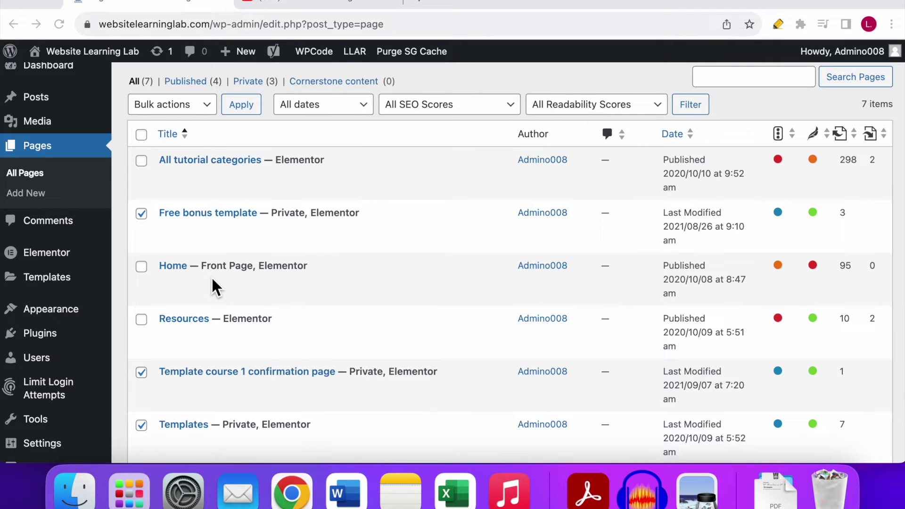
pyautogui.scroll(-1, 217, 285)
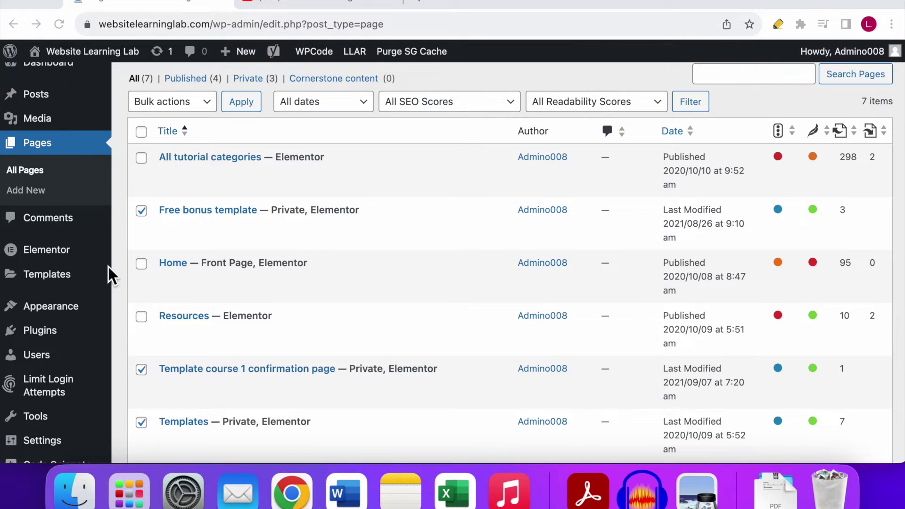
pyautogui.scroll(-3, 69, 265)
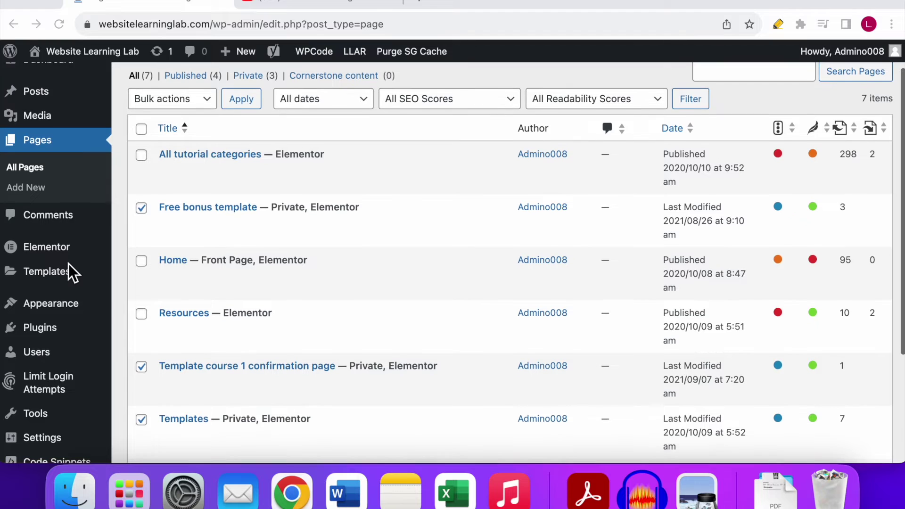
pyautogui.scroll(-5, 69, 264)
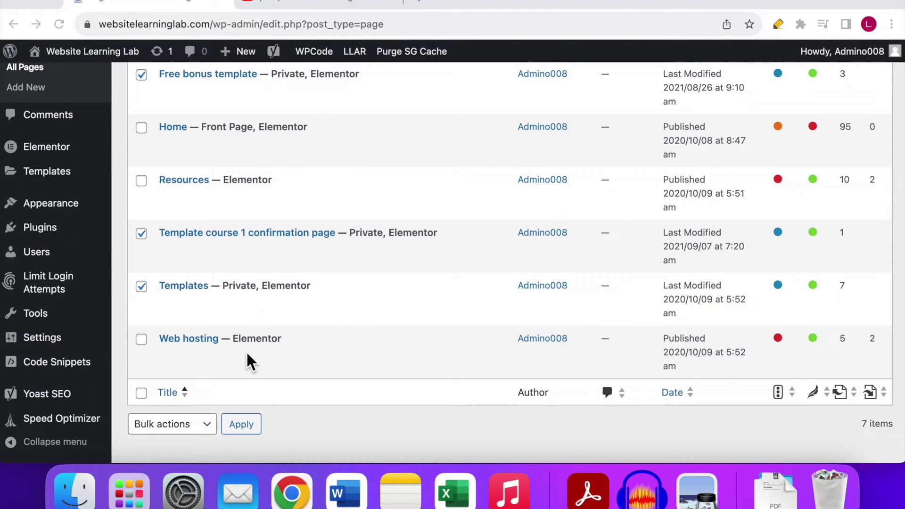
pyautogui.scroll(5, 240, 334)
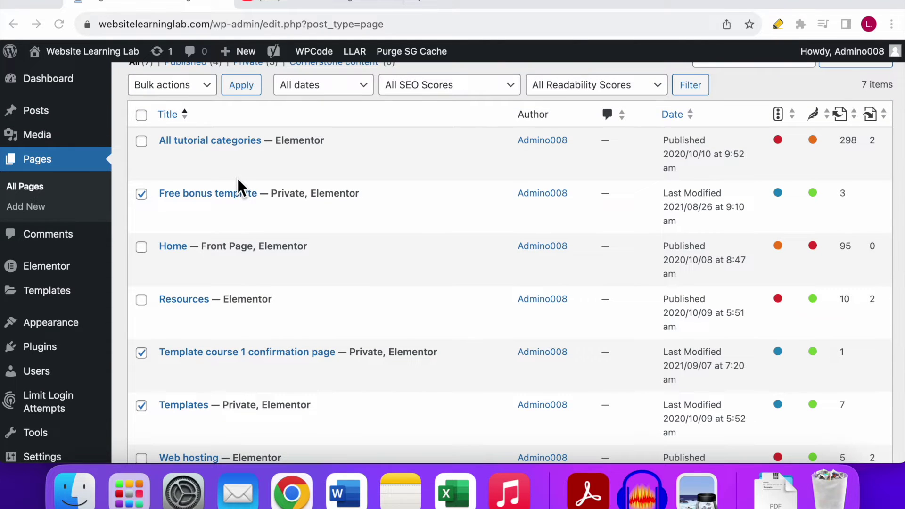
pyautogui.scroll(2, 318, 213)
pyautogui.scroll(1, 317, 213)
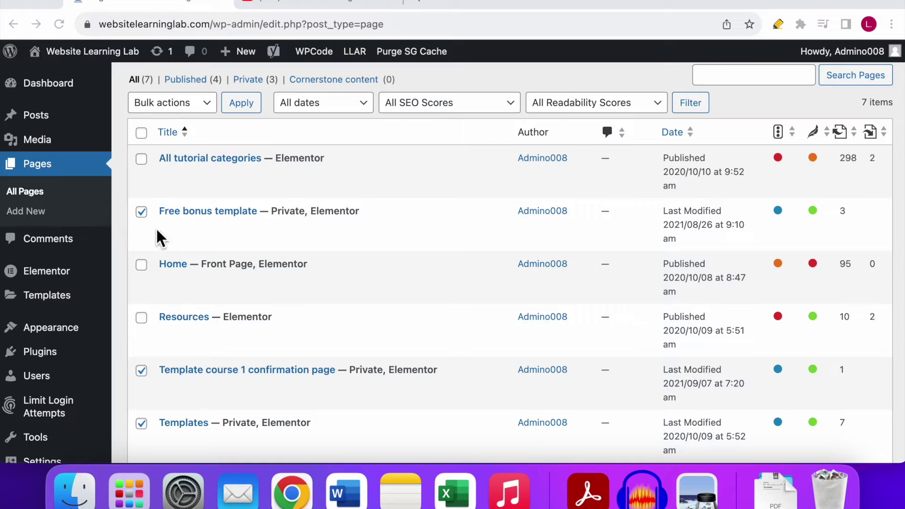
pyautogui.scroll(-1, 293, 229)
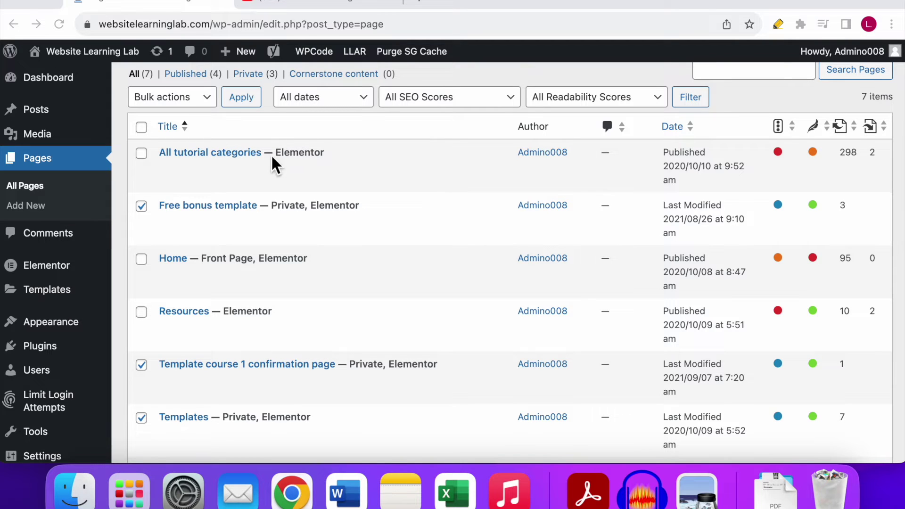
pyautogui.scroll(-2, 339, 250)
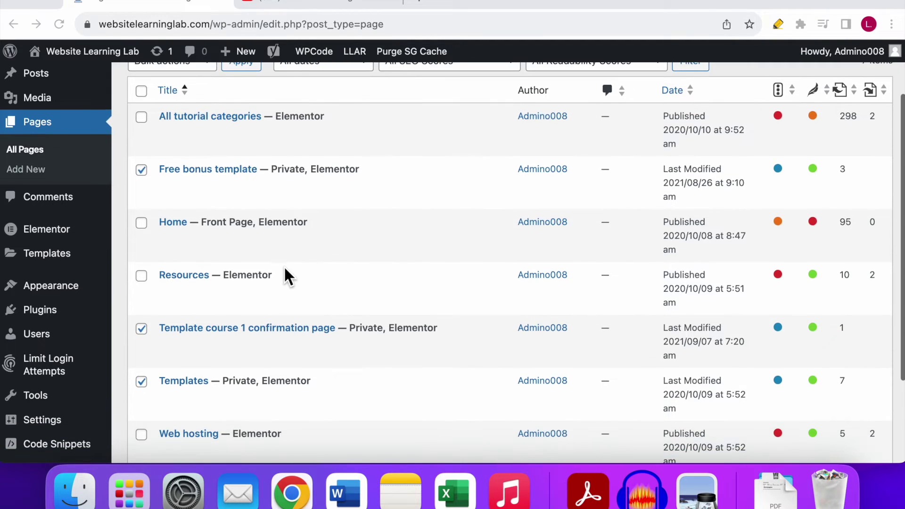
pyautogui.scroll(-1, 182, 304)
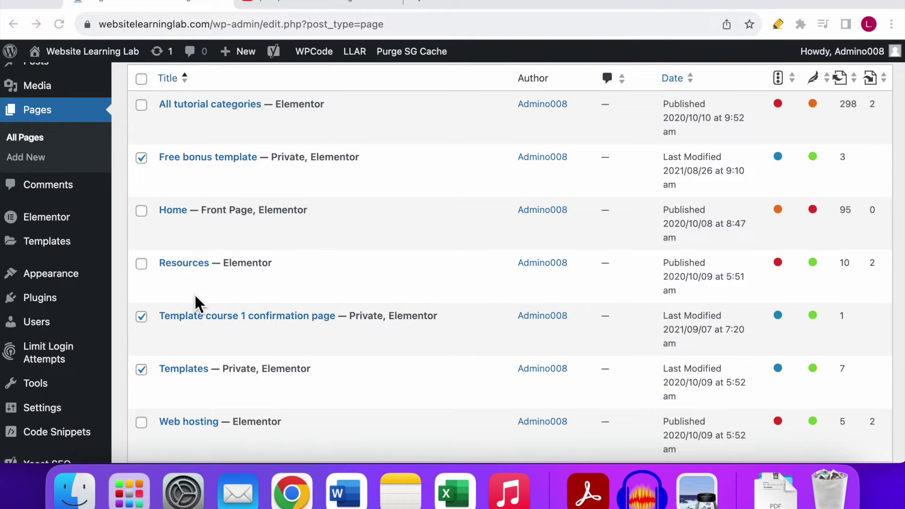
pyautogui.scroll(-2, 193, 299)
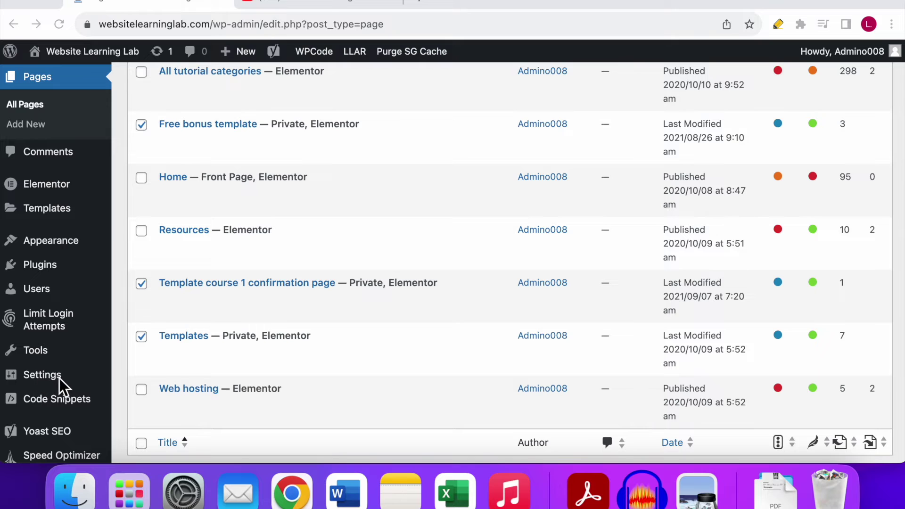
pyautogui.moveTo(48, 379)
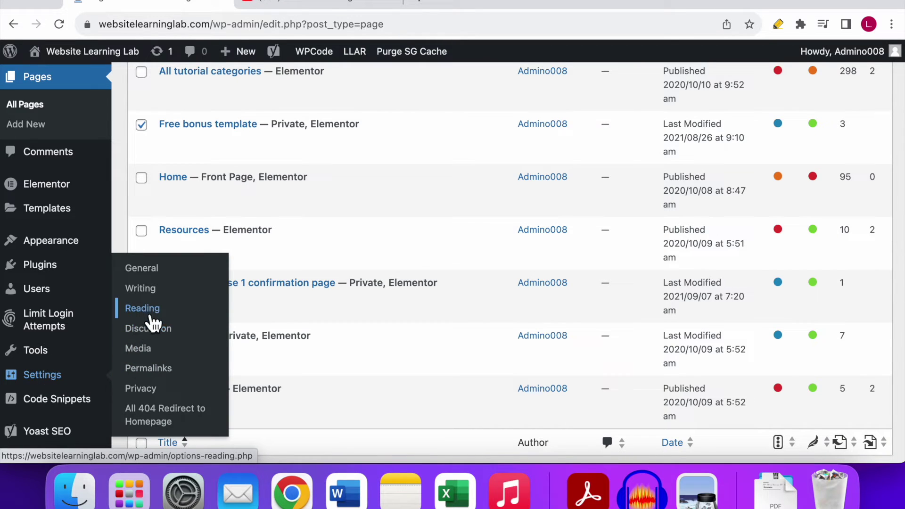
pyautogui.click(154, 316)
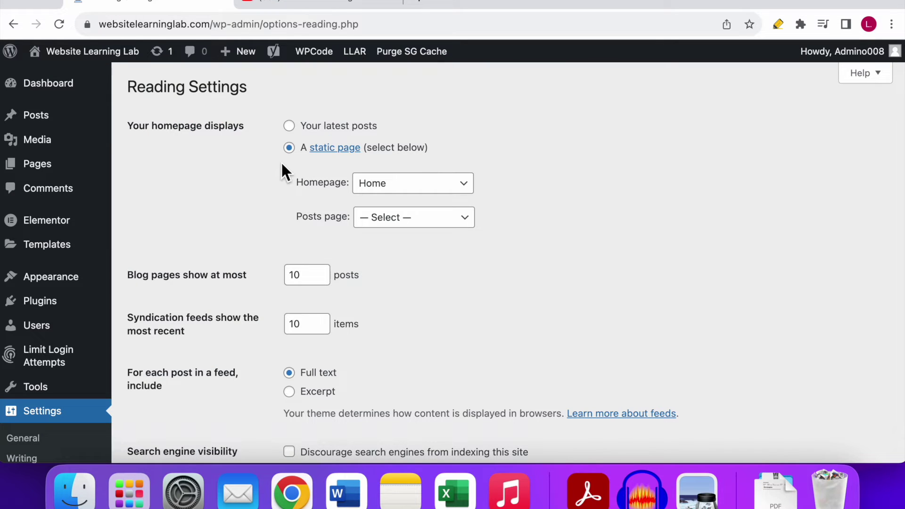
# - Highlight the 'Your homepage displays' label and the site's domain in the address bar
pyautogui.moveTo(123, 129); pyautogui.dragTo(247, 132)
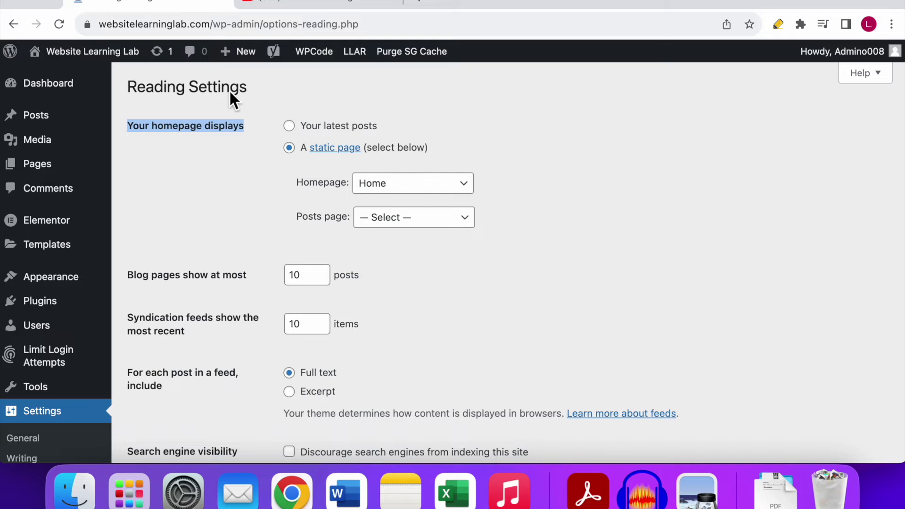
pyautogui.click(208, 26)
pyautogui.click(211, 26)
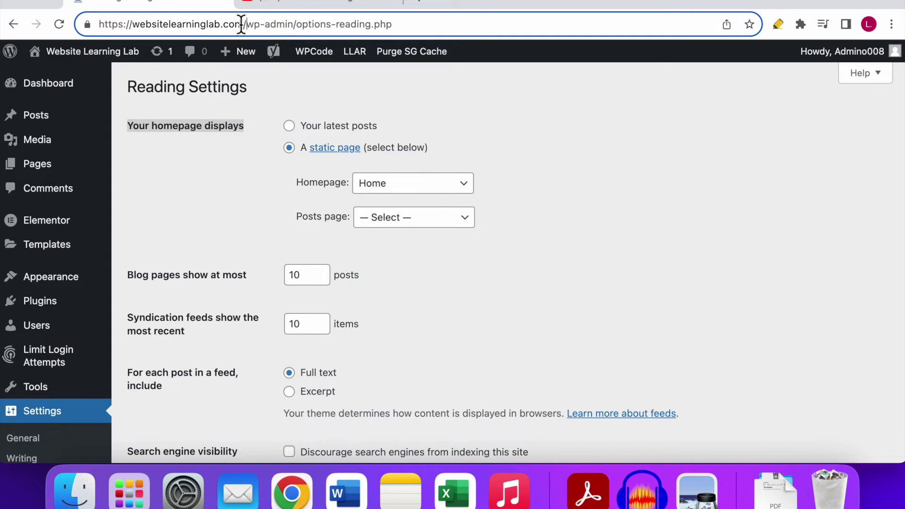
pyautogui.moveTo(244, 25); pyautogui.dragTo(115, 4)
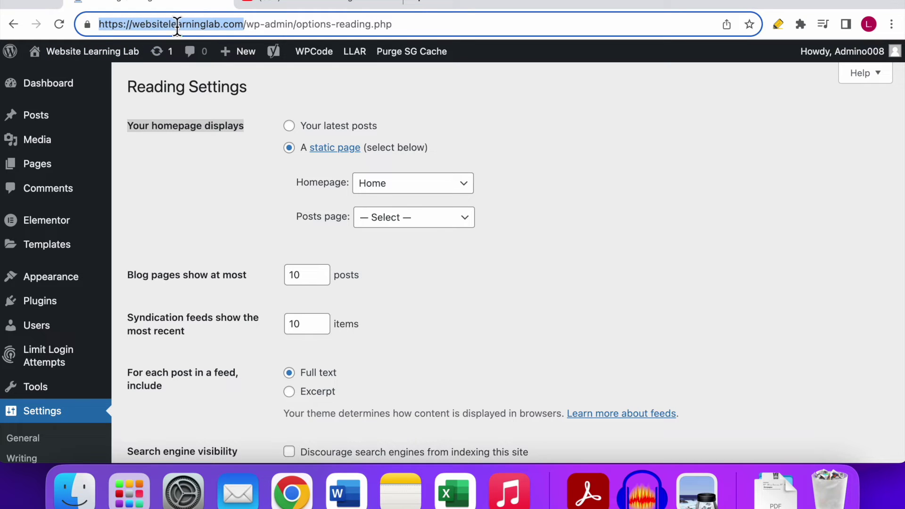
# - Clear the highlights and open the Homepage dropdown listing available pages
pyautogui.click(237, 192)
pyautogui.click(237, 192)
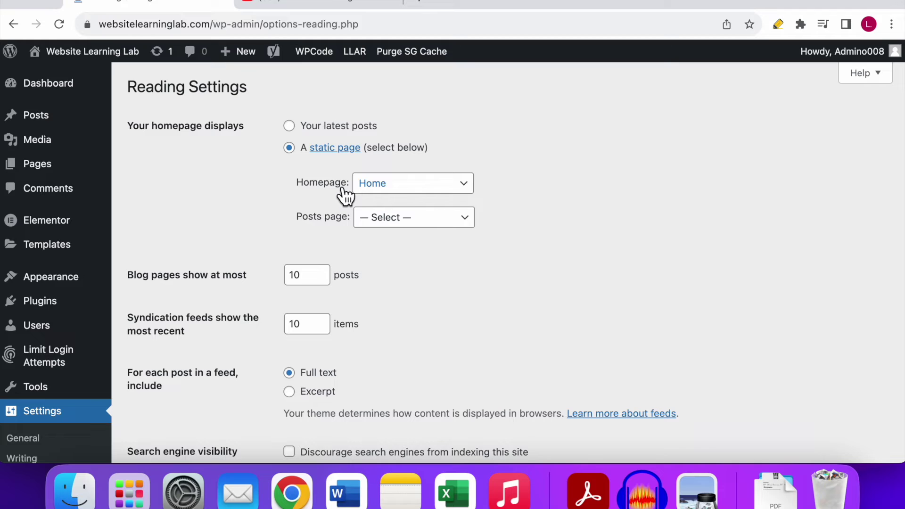
pyautogui.click(470, 191)
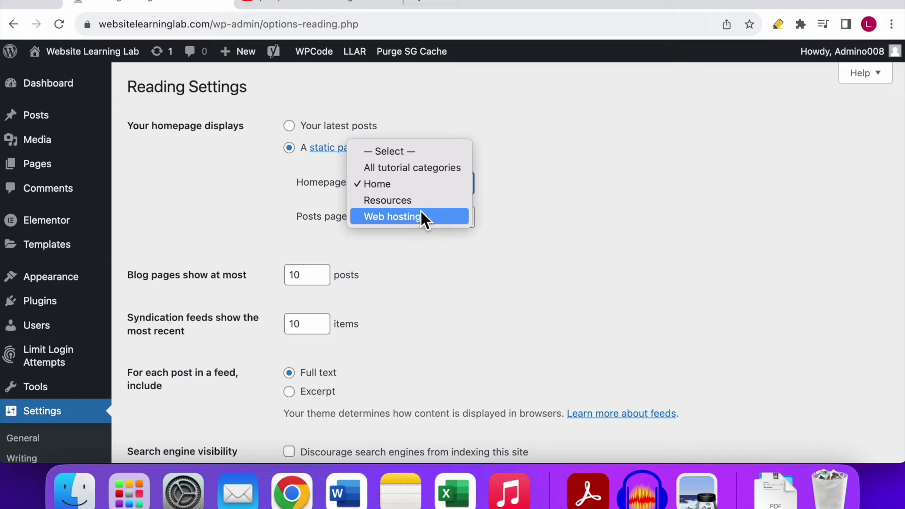
pyautogui.click(376, 185)
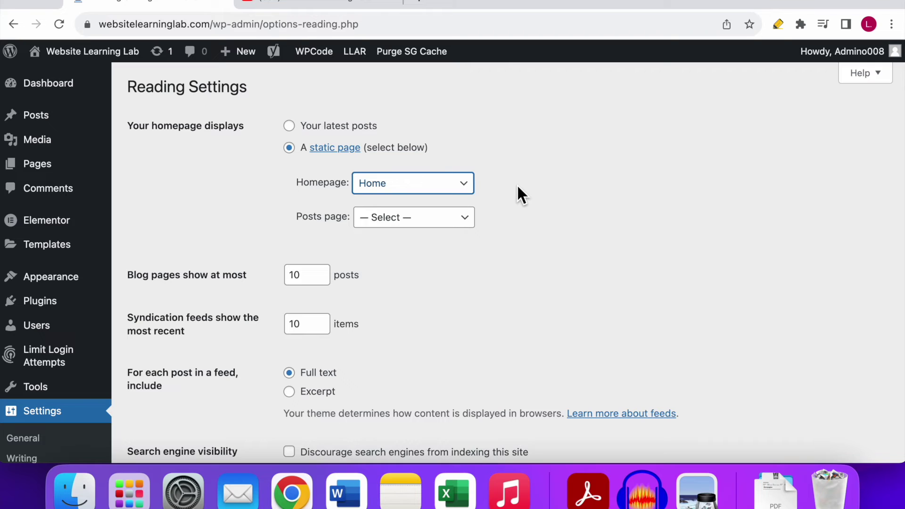
pyautogui.click(462, 185)
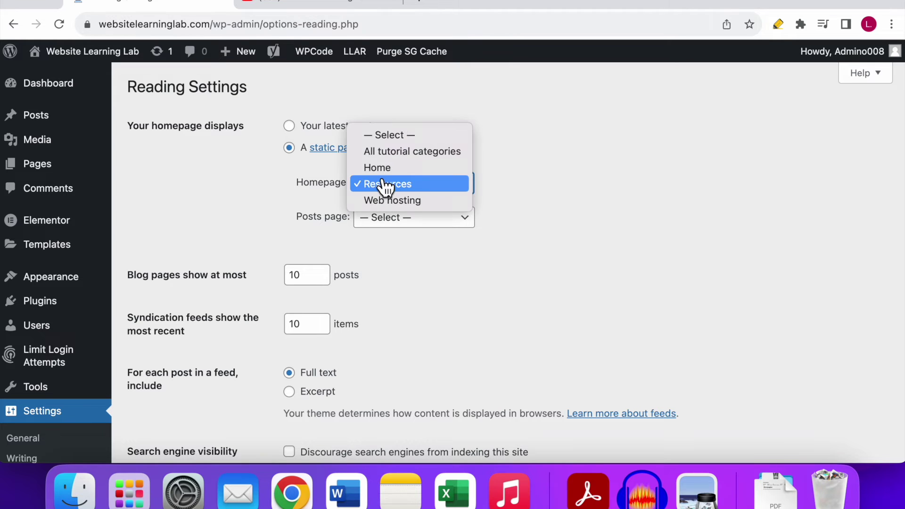
pyautogui.click(417, 185)
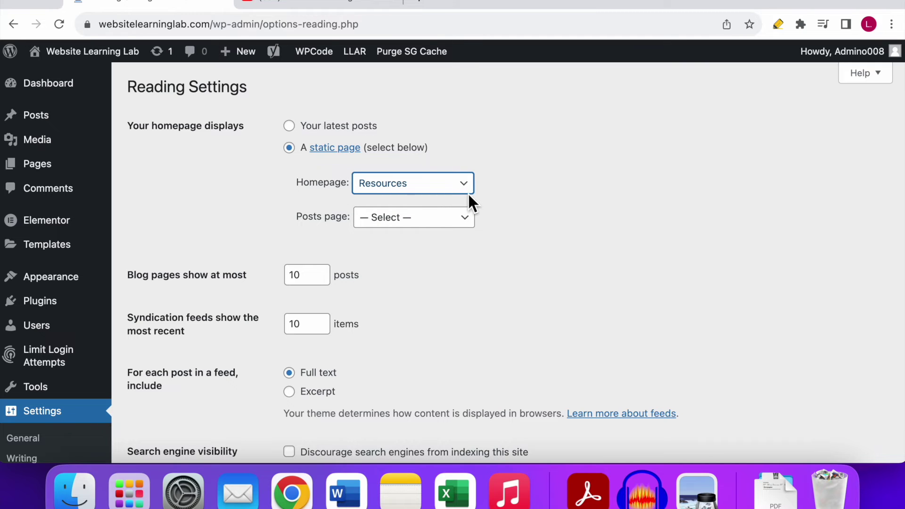
pyautogui.scroll(-1, 528, 161)
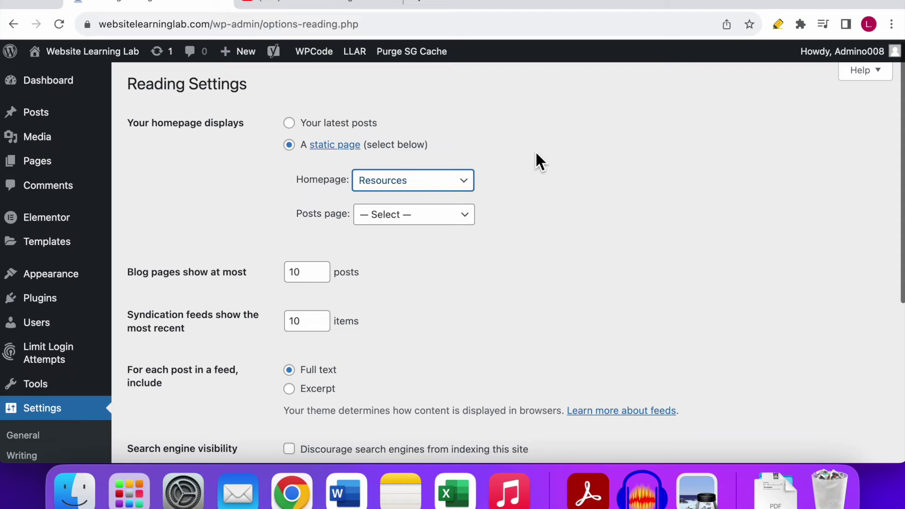
pyautogui.scroll(-8, 536, 158)
pyautogui.scroll(3, 283, 307)
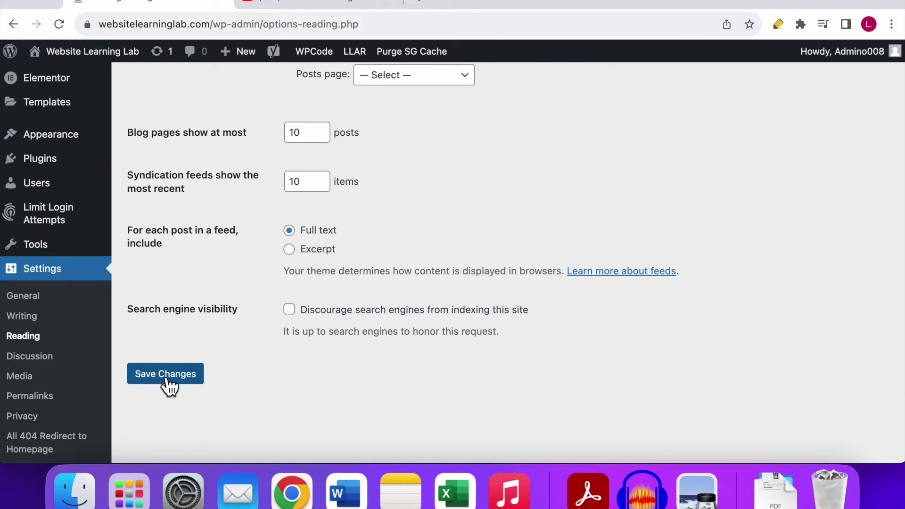
pyautogui.scroll(1, 245, 372)
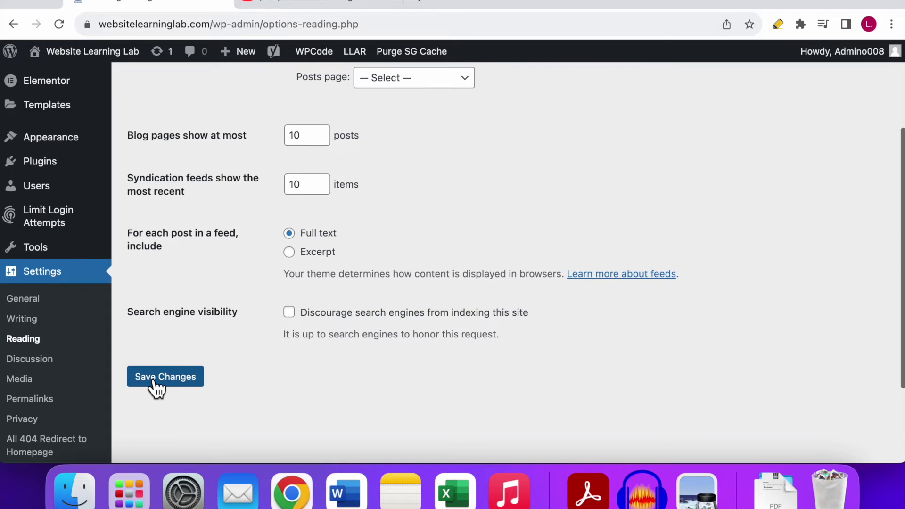
pyautogui.scroll(5, 157, 389)
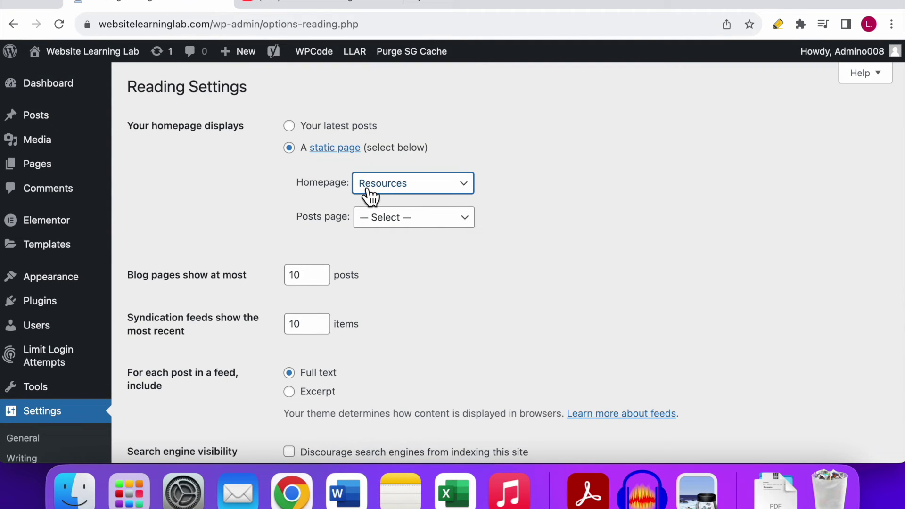
pyautogui.click(465, 191)
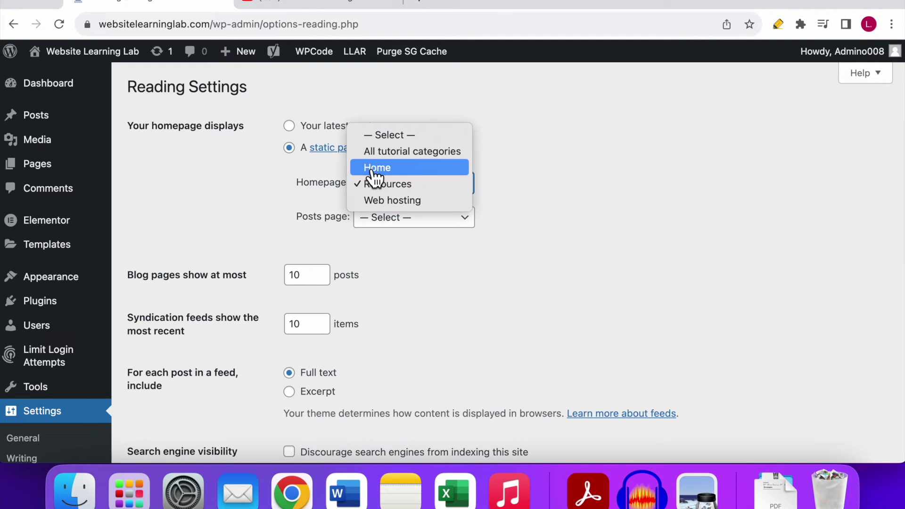
pyautogui.click(396, 172)
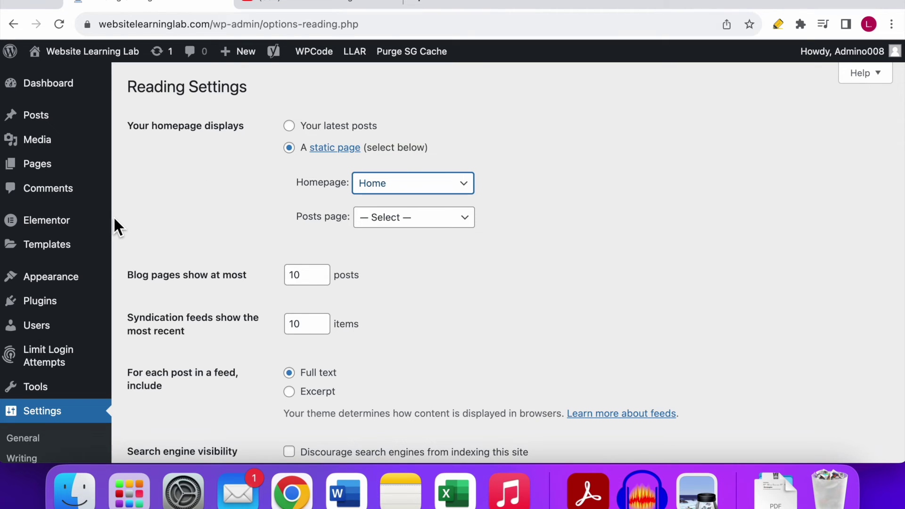
# - Reload the Reading settings page from the Settings menu in the sidebar
pyautogui.moveTo(46, 170)
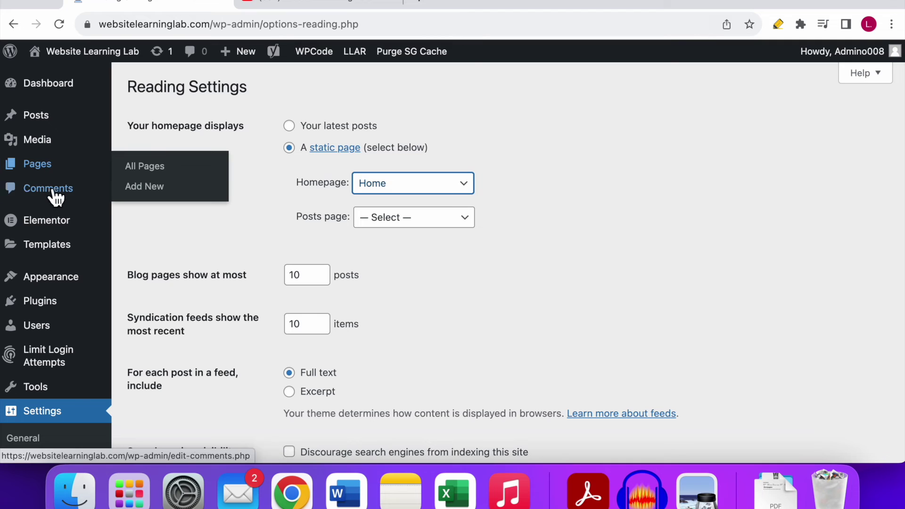
pyautogui.scroll(-3, 73, 351)
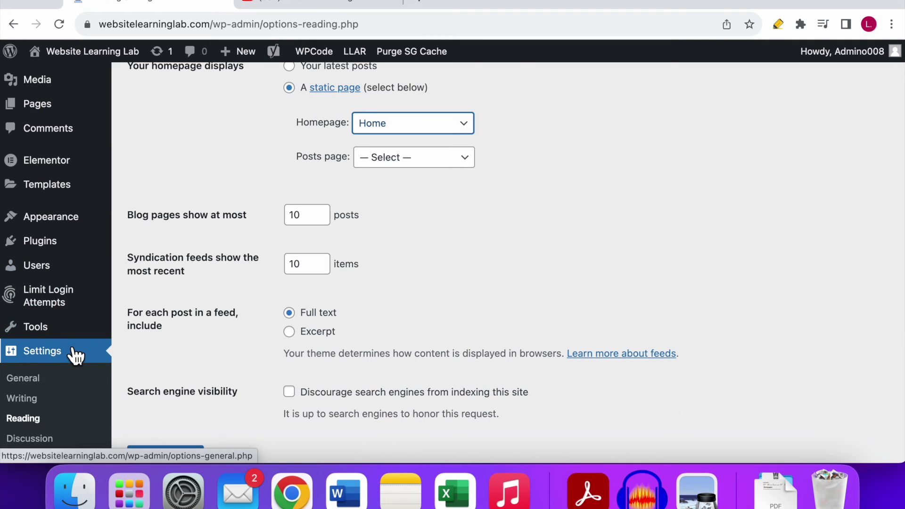
pyautogui.scroll(-1, 71, 372)
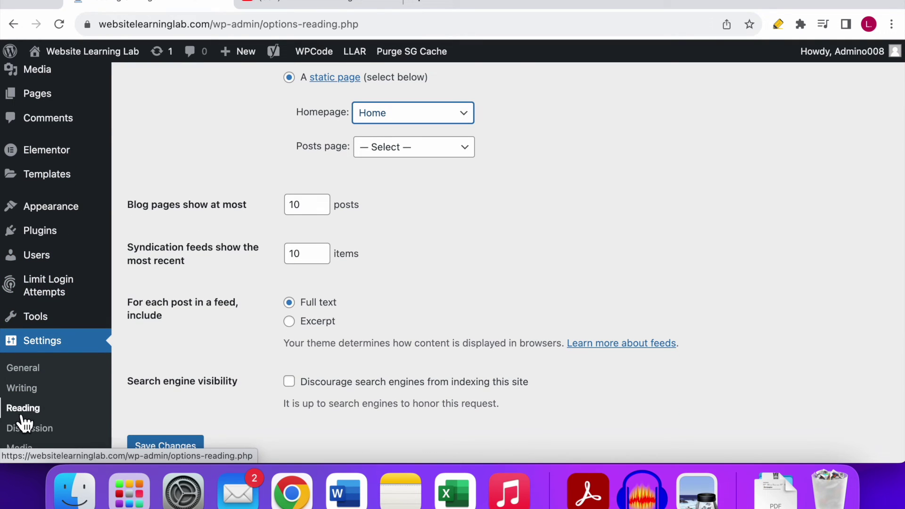
pyautogui.click(41, 415)
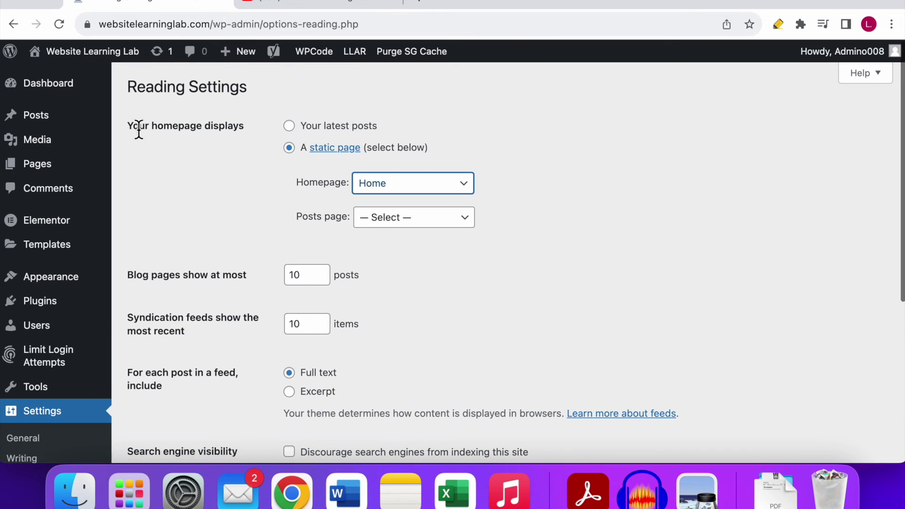
# - Highlight the homepage label, open the Homepage dropdown and keep Home selected
pyautogui.moveTo(244, 126); pyautogui.dragTo(132, 126)
pyautogui.click(149, 152)
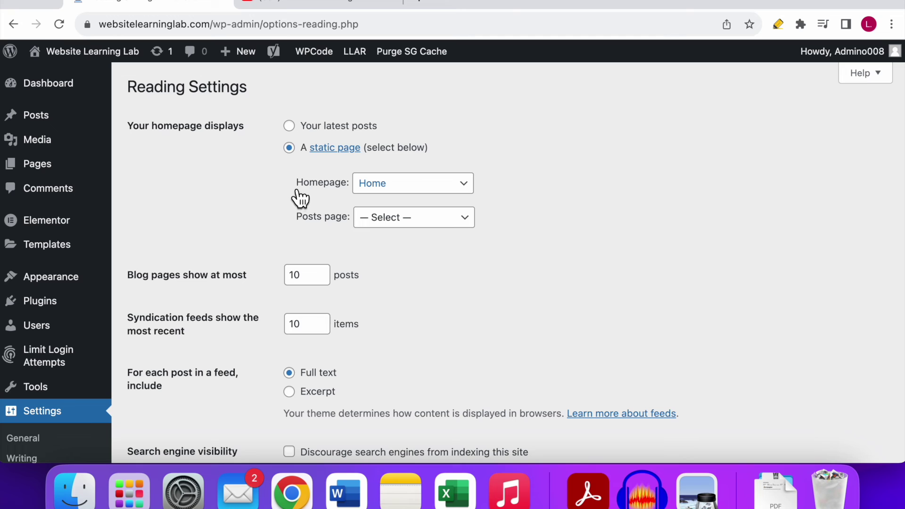
pyautogui.click(463, 185)
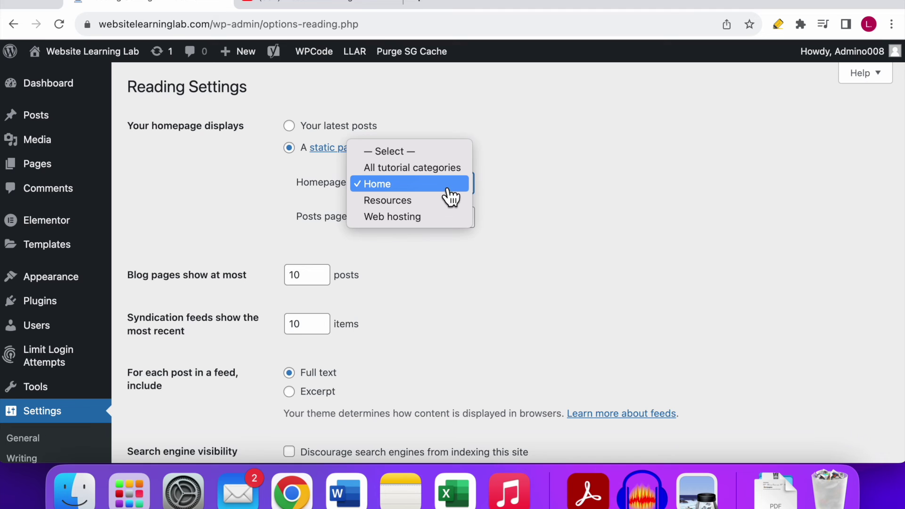
pyautogui.click(449, 188)
pyautogui.scroll(-5, 590, 148)
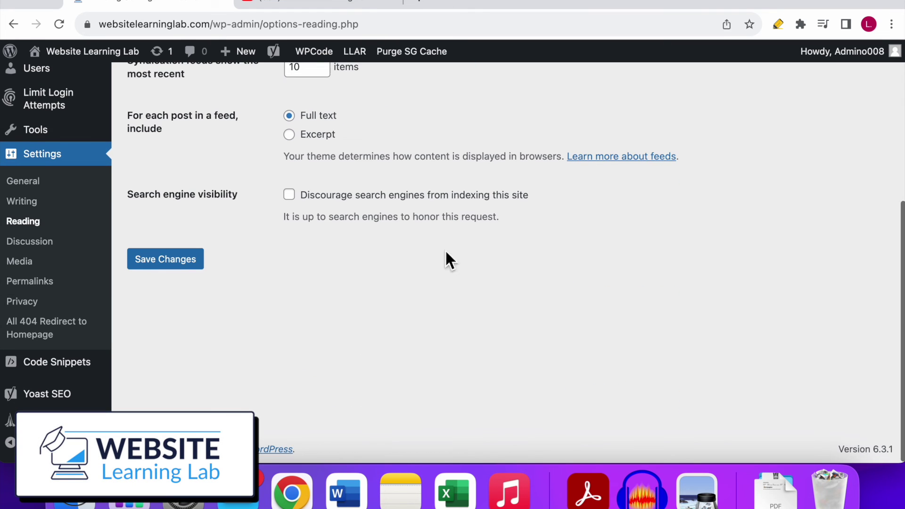
pyautogui.scroll(5, 400, 279)
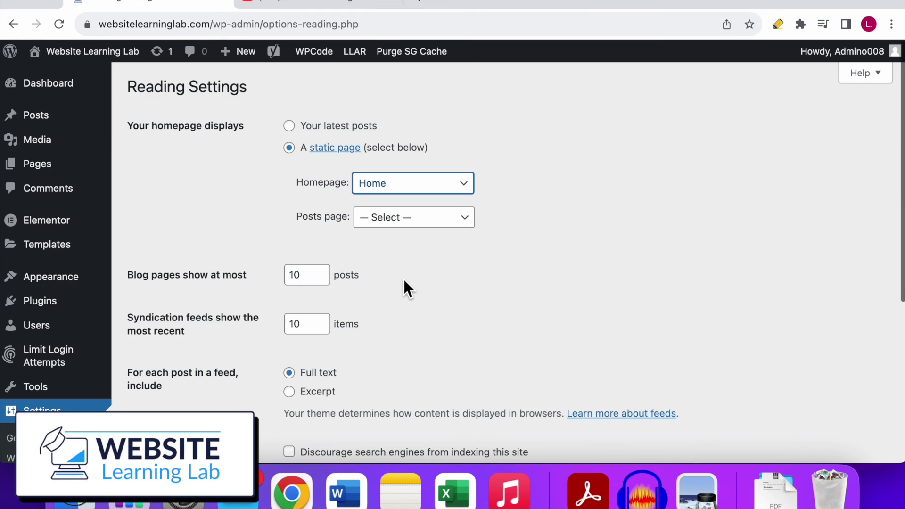